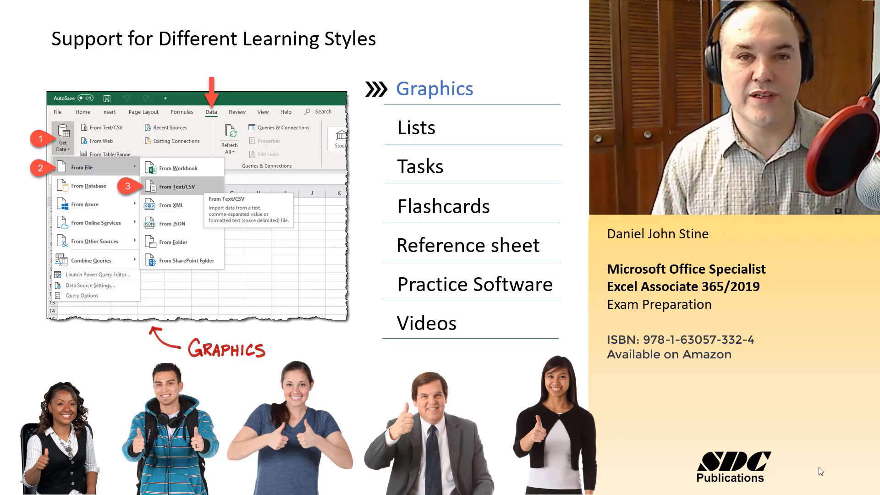
Advance the learning-styles build through Lists and Tasks to the Flashcards item.
{"action": "key", "text": "Right"}
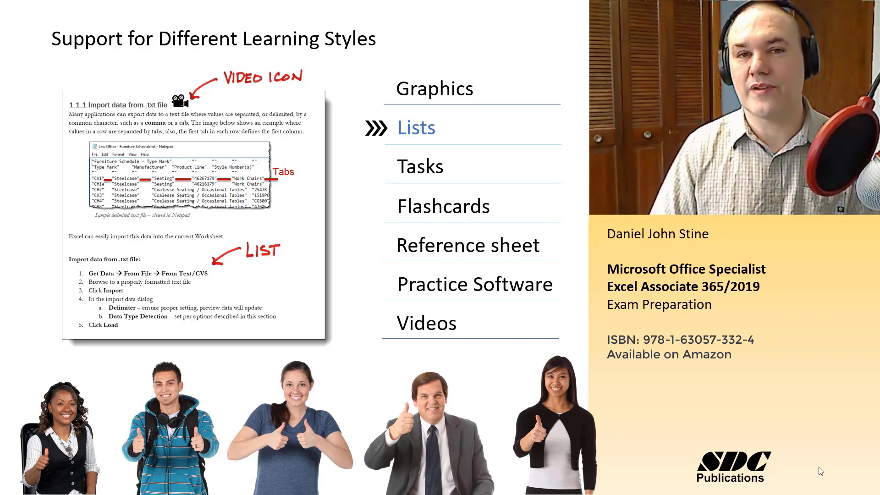
{"action": "key", "text": "Right"}
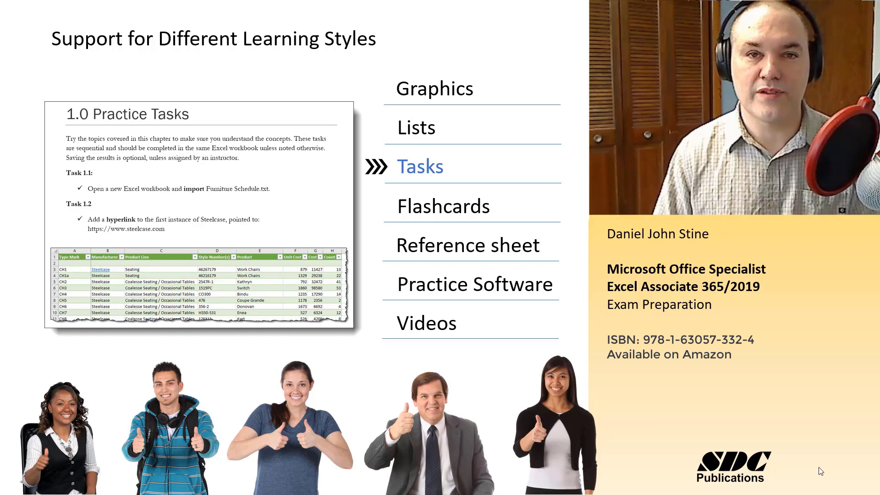
{"action": "key", "text": "Right"}
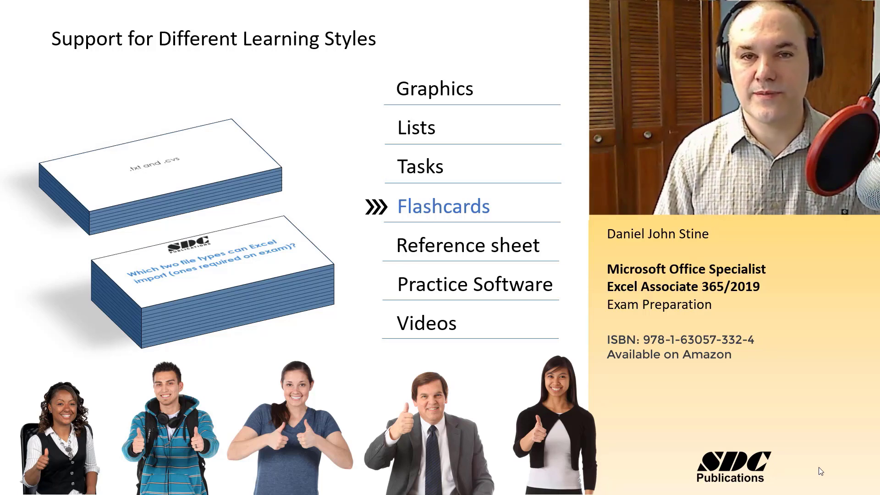
Step the slide on to the Reference sheet and Practice Software items.
{"action": "key", "text": "Right"}
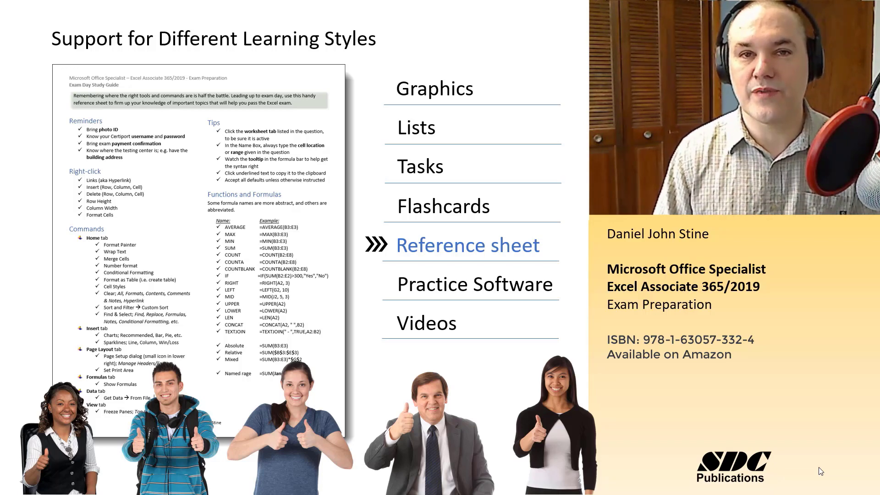
{"action": "key", "text": "Right"}
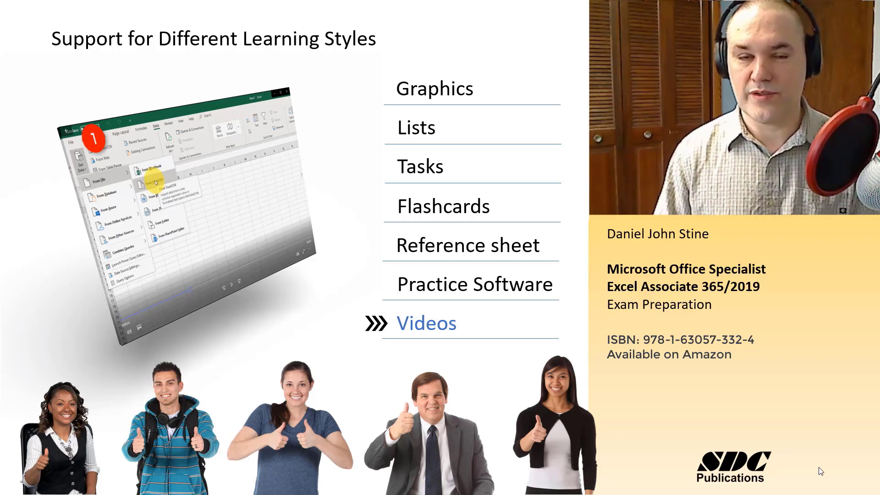
Advance the presentation to the certification-outcomes slide.
{"action": "key", "text": "Right"}
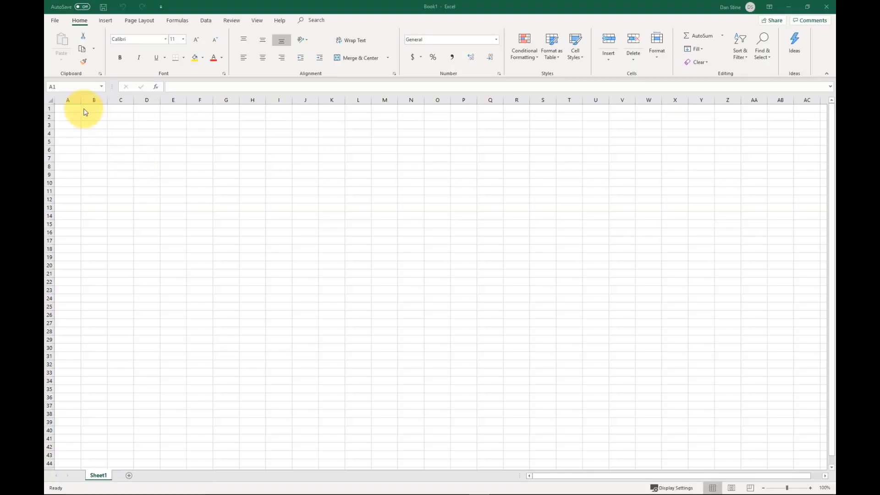
Import Law Office - Furniture Schedule.txt from the Required Files folder via From Text/CSV.
{"action": "left_click", "coordinate": [68, 107]}
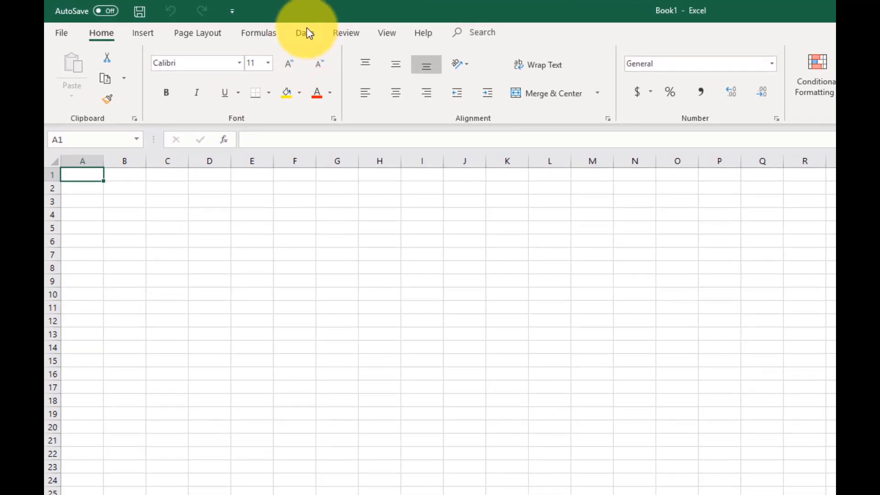
{"action": "left_click", "coordinate": [306, 32]}
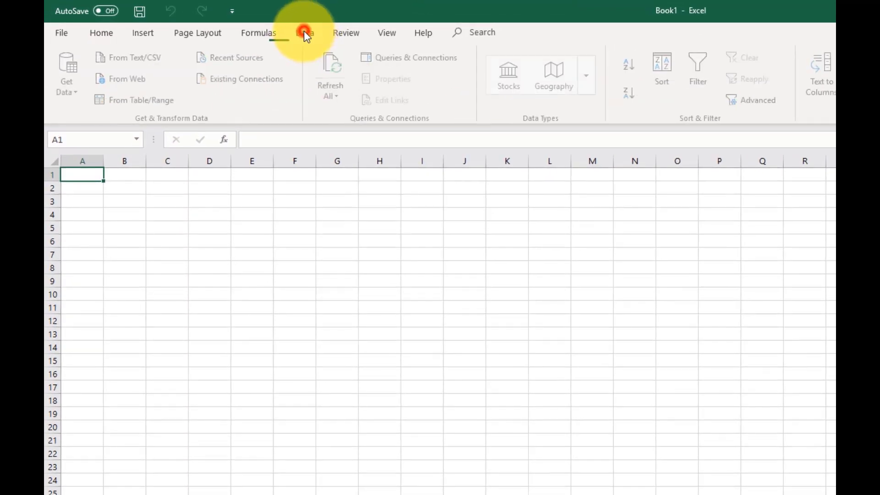
{"action": "left_click", "coordinate": [65, 78]}
{"action": "mouse_move", "coordinate": [114, 124]}
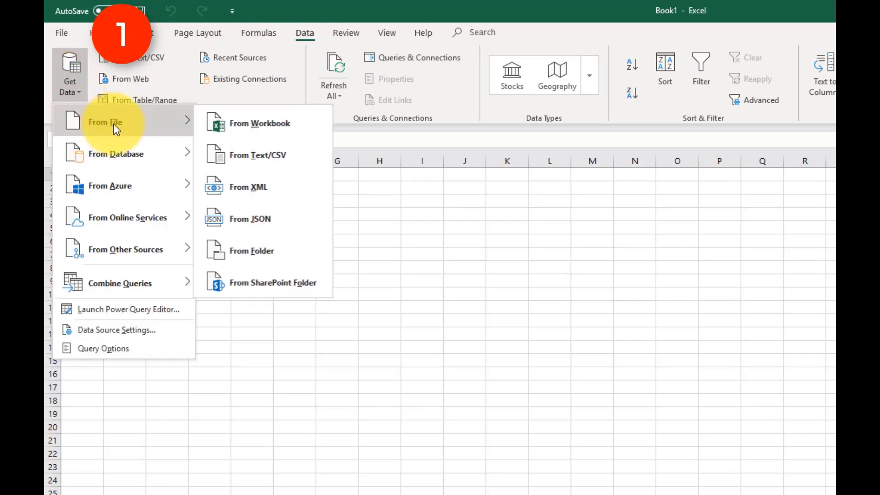
{"action": "left_click", "coordinate": [261, 153]}
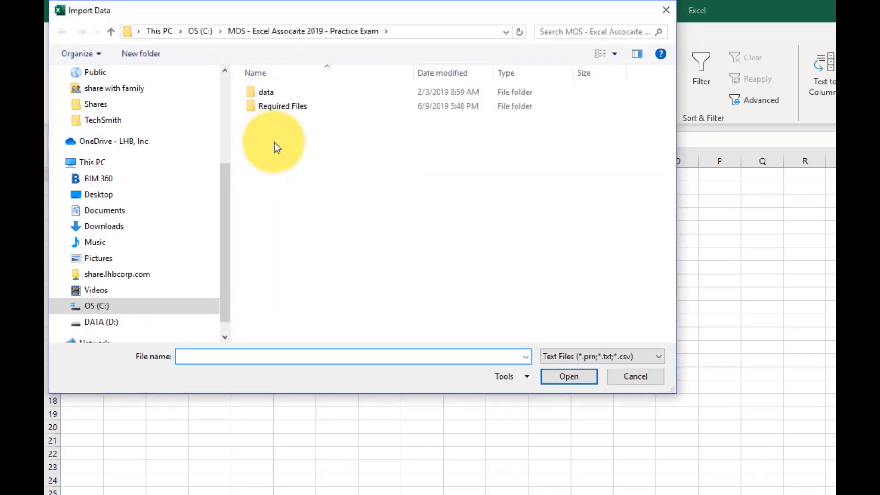
{"action": "double_click", "coordinate": [279, 106]}
{"action": "left_click", "coordinate": [291, 91]}
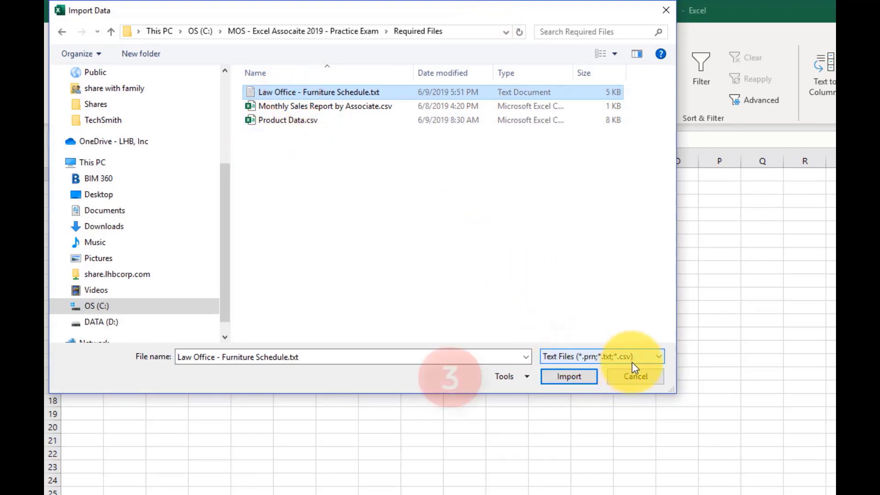
{"action": "left_click", "coordinate": [569, 377]}
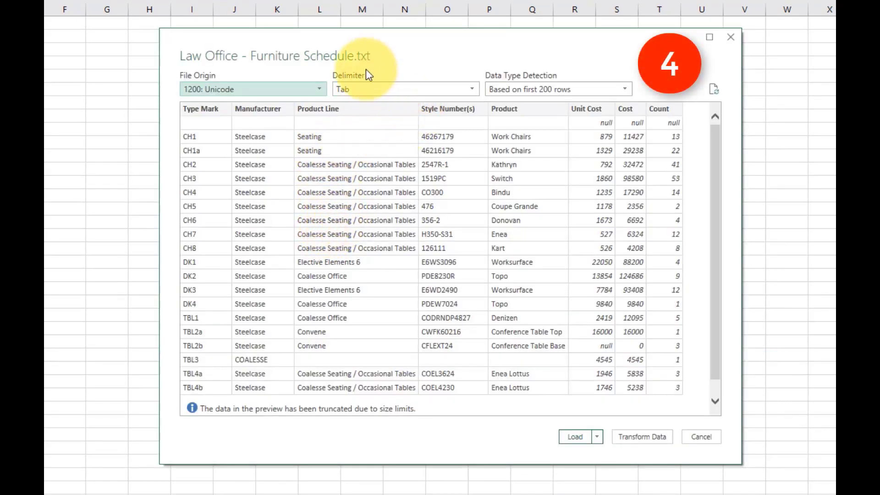
Try Comma, settle on the Tab delimiter with first-200-rows detection, and load the data.
{"action": "left_click", "coordinate": [472, 88]}
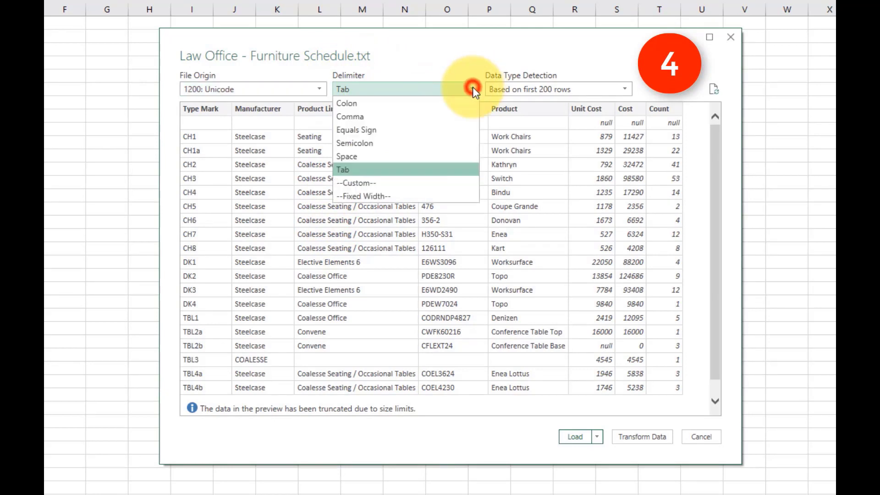
{"action": "left_click", "coordinate": [391, 116]}
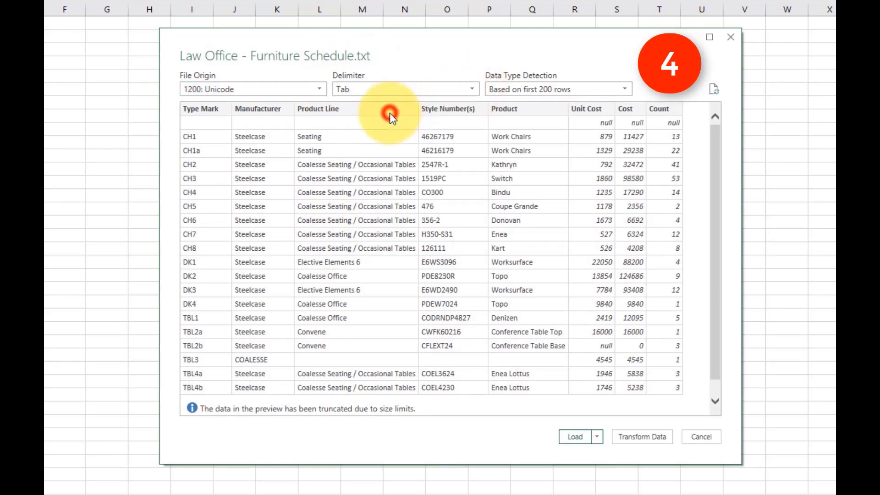
{"action": "left_click", "coordinate": [472, 88]}
{"action": "left_click", "coordinate": [363, 167]}
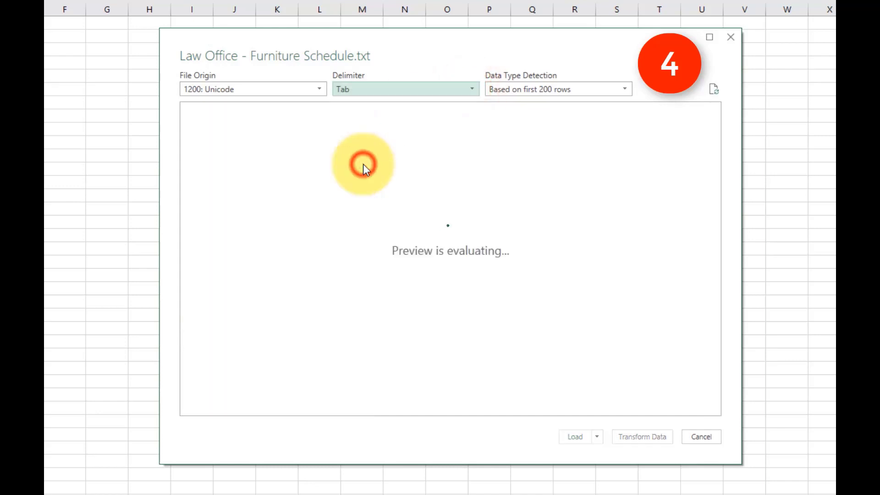
{"action": "left_click", "coordinate": [627, 87]}
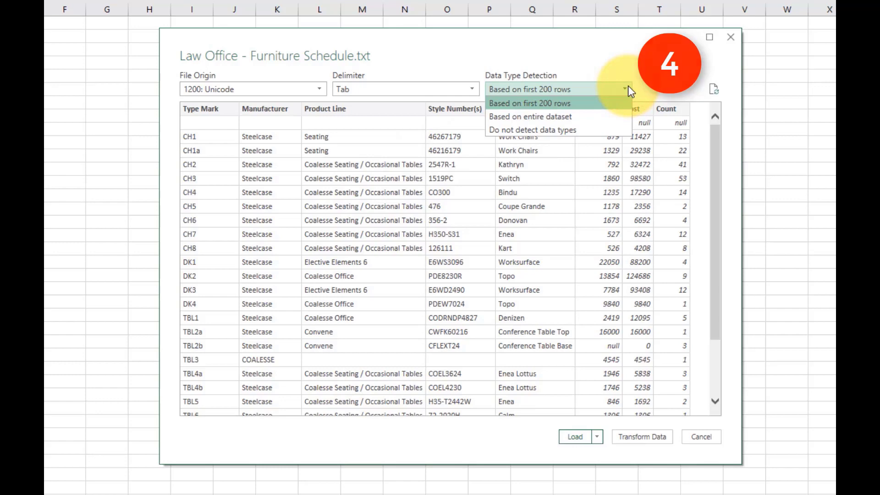
{"action": "left_click", "coordinate": [628, 87]}
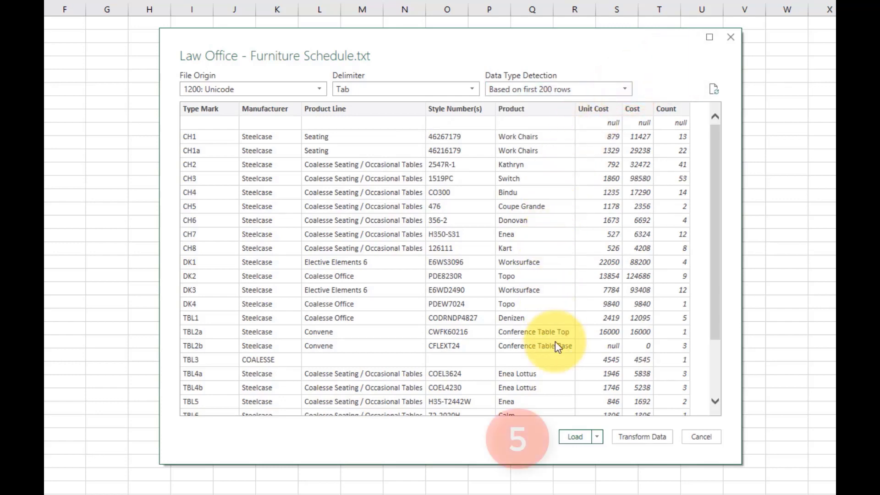
{"action": "left_click", "coordinate": [585, 439]}
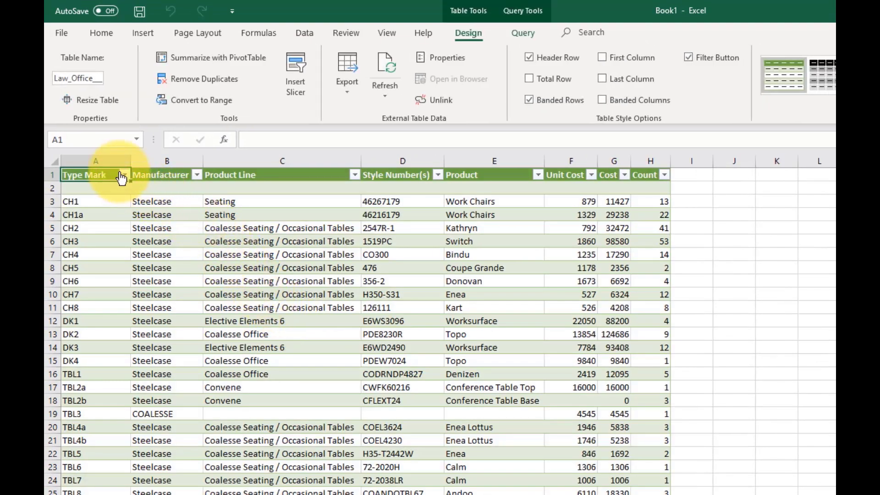
Sort the table by Type Mark A to Z, then Z to A.
{"action": "left_click", "coordinate": [124, 175]}
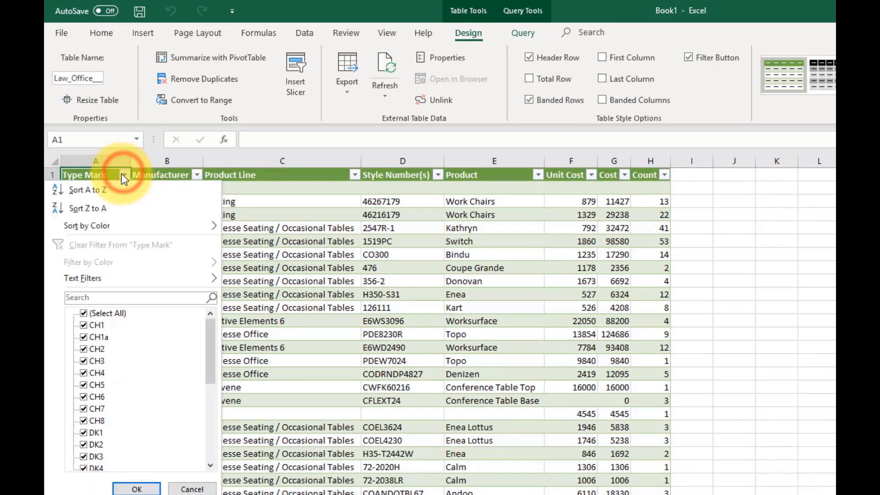
{"action": "left_click", "coordinate": [110, 188]}
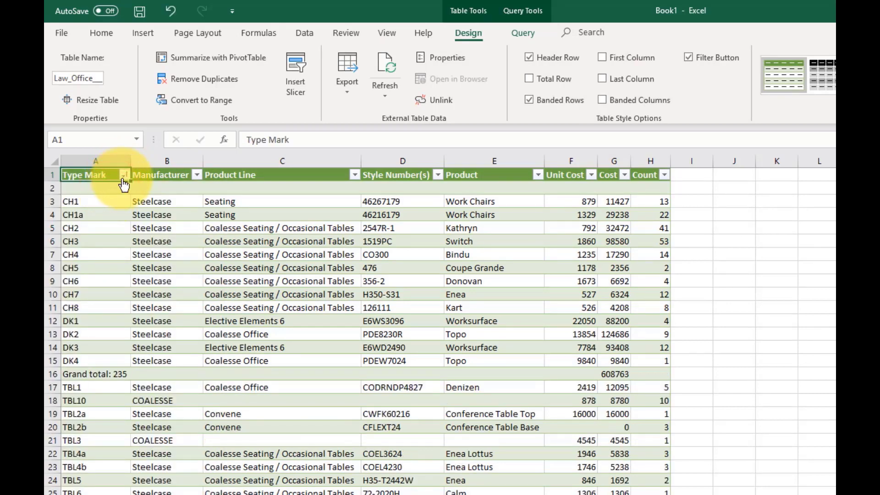
{"action": "left_click", "coordinate": [124, 177]}
{"action": "left_click", "coordinate": [107, 203]}
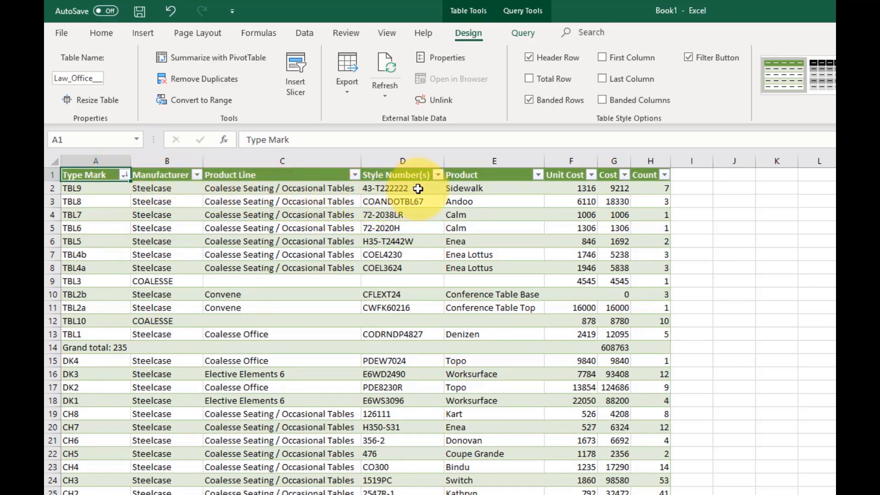
Sort by Unit Cost smallest then largest first, then return to Type Mark A to Z.
{"action": "left_click", "coordinate": [592, 175]}
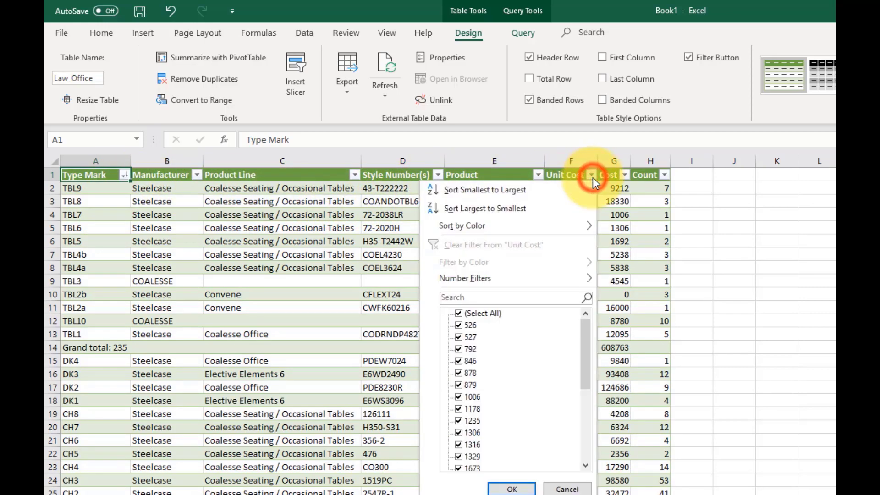
{"action": "left_click", "coordinate": [539, 188]}
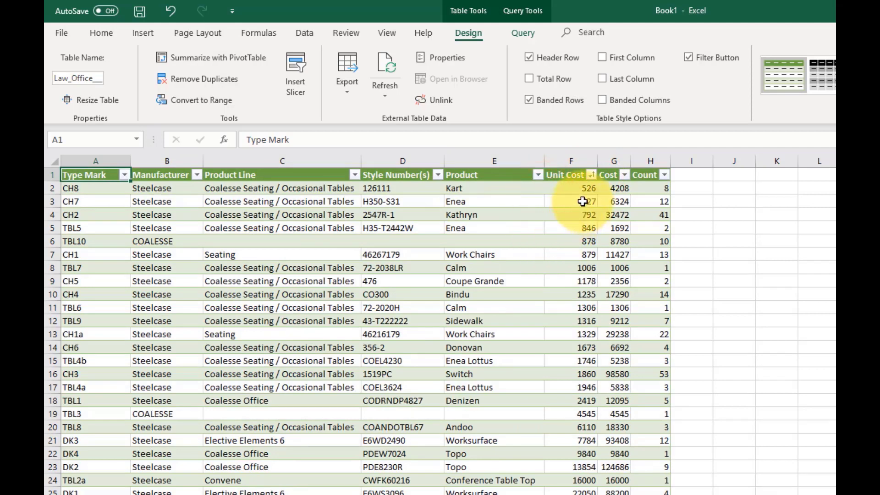
{"action": "left_click", "coordinate": [591, 178]}
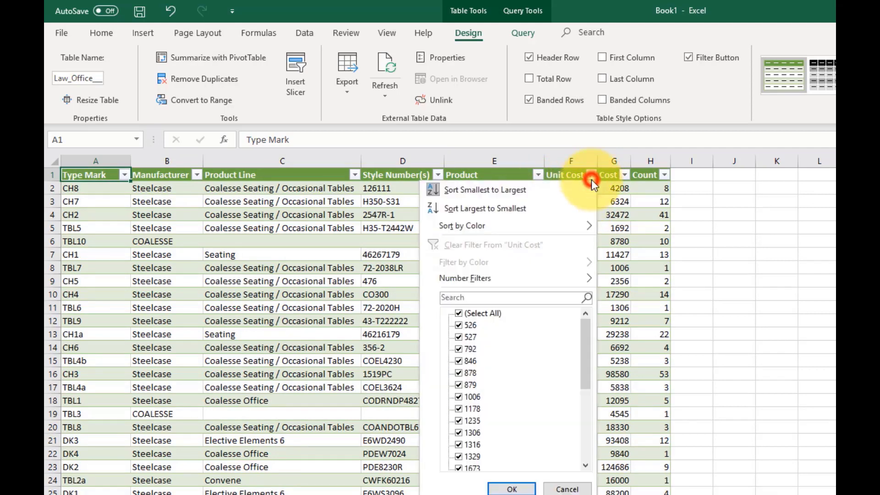
{"action": "left_click", "coordinate": [532, 206]}
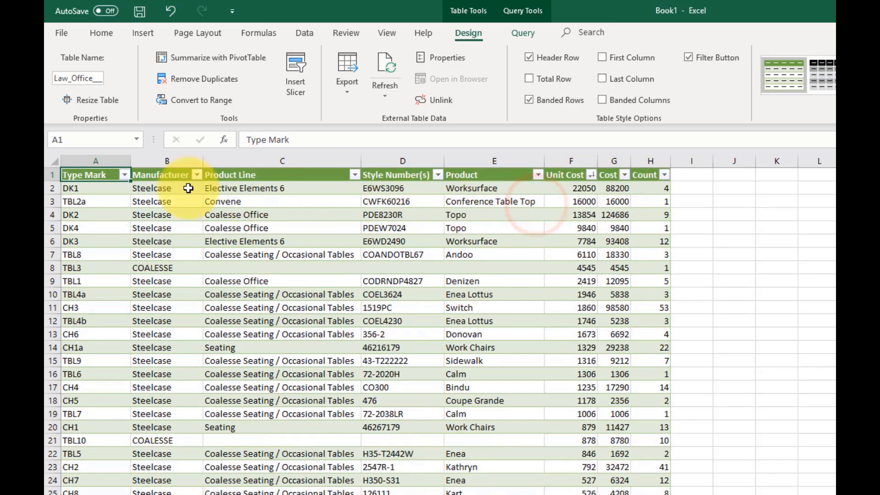
{"action": "left_click", "coordinate": [124, 175]}
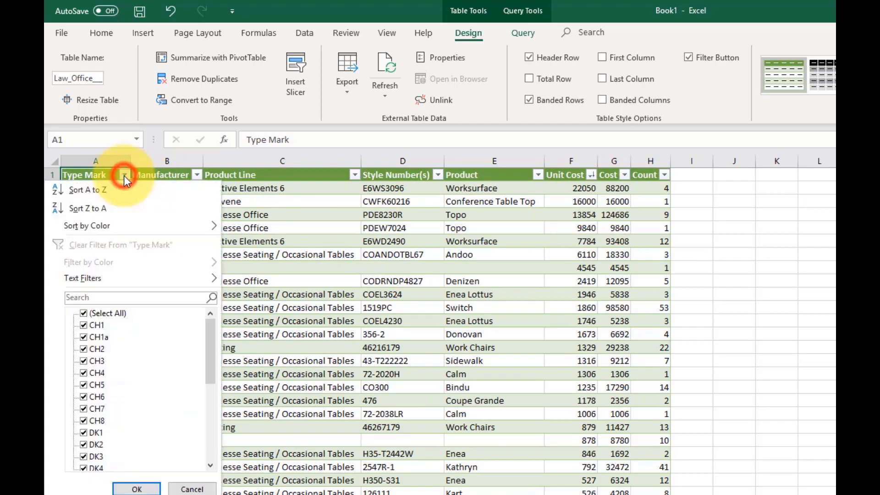
{"action": "left_click", "coordinate": [104, 187]}
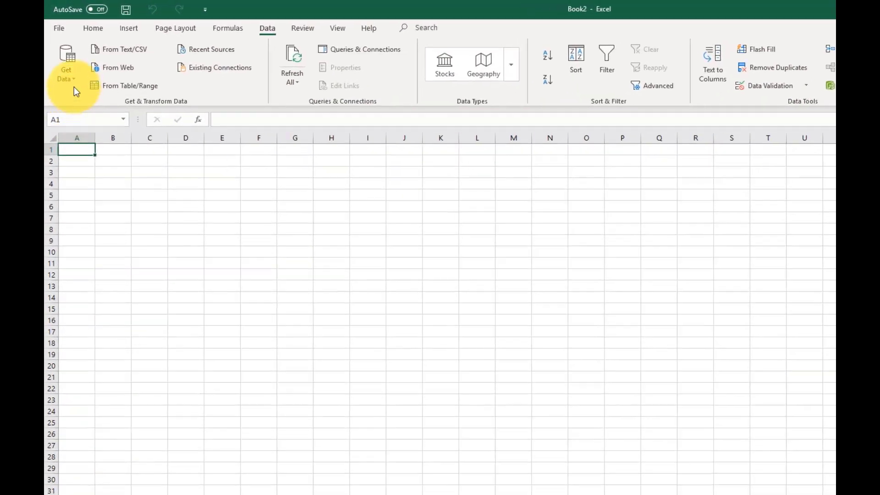
Import Monthly Sales Report by Associate.csv via From Text/CSV, keeping the text-file filter.
{"action": "left_click", "coordinate": [72, 76]}
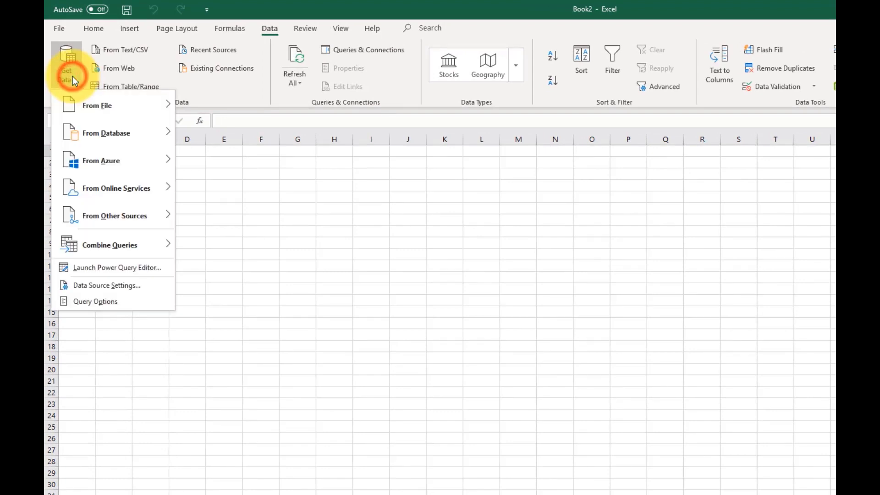
{"action": "mouse_move", "coordinate": [149, 106]}
{"action": "left_click", "coordinate": [230, 136]}
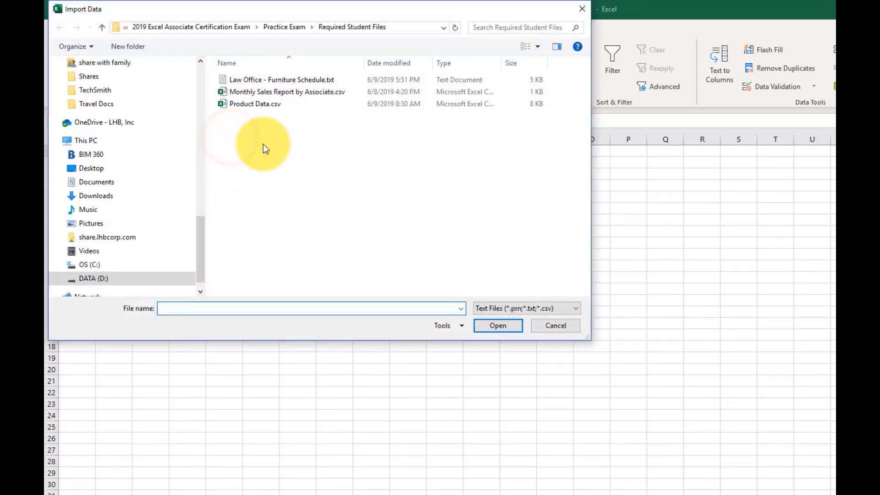
{"action": "left_click", "coordinate": [306, 92]}
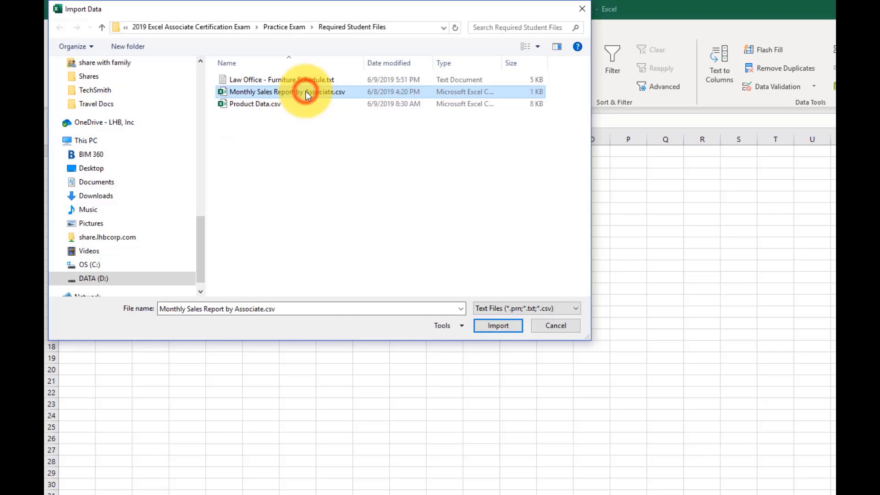
{"action": "left_click", "coordinate": [529, 315]}
{"action": "left_click", "coordinate": [529, 318]}
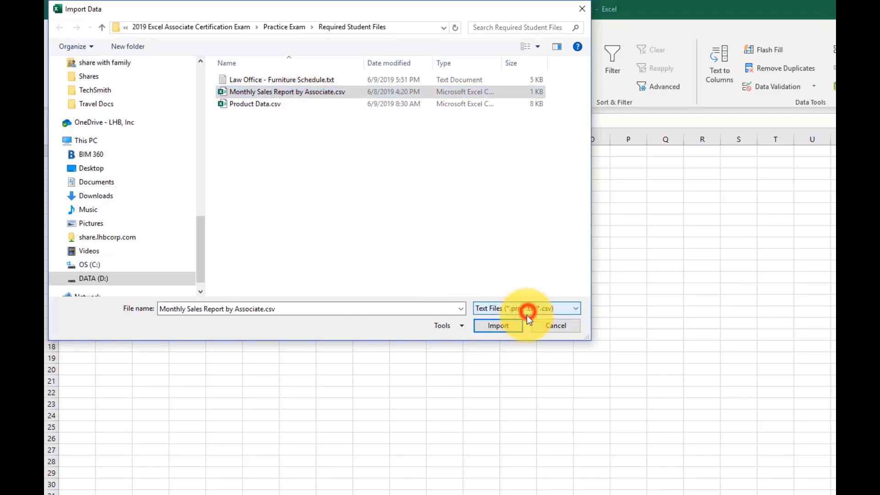
{"action": "left_click", "coordinate": [491, 327]}
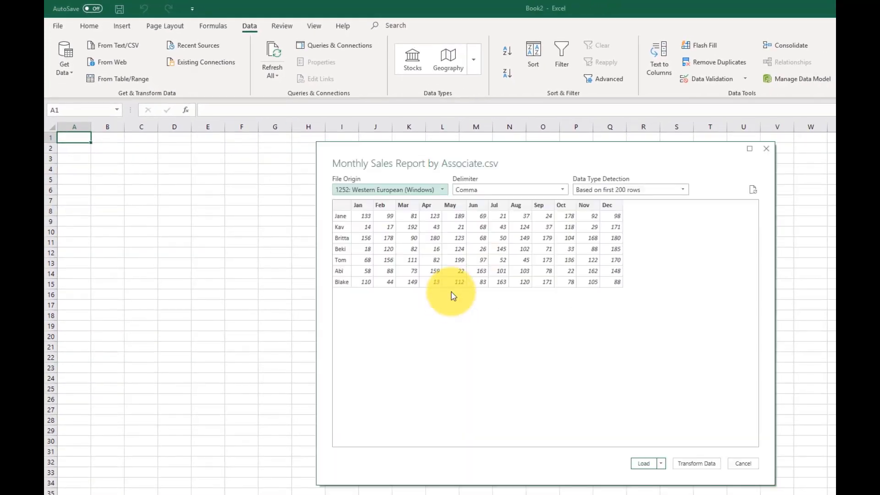
Keep Comma as the delimiter and detection based on the first 200 rows.
{"action": "left_click", "coordinate": [563, 190]}
{"action": "left_click", "coordinate": [564, 191]}
{"action": "left_click", "coordinate": [683, 190]}
{"action": "left_click", "coordinate": [683, 189]}
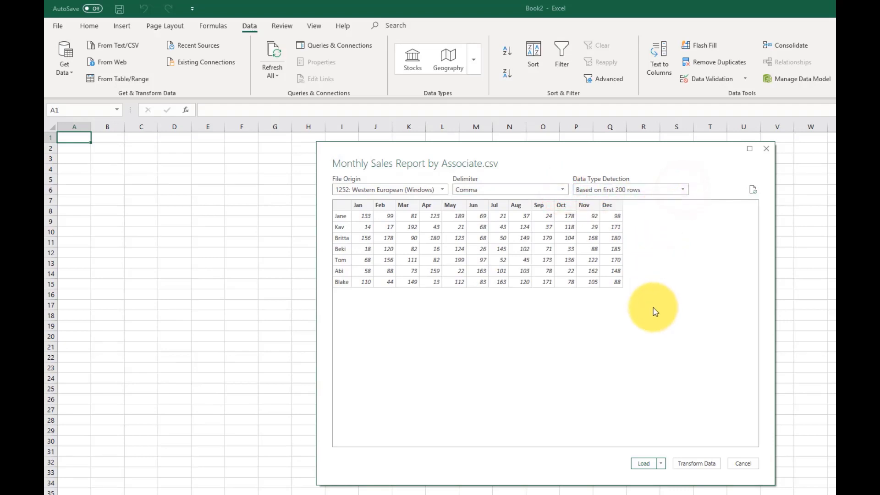